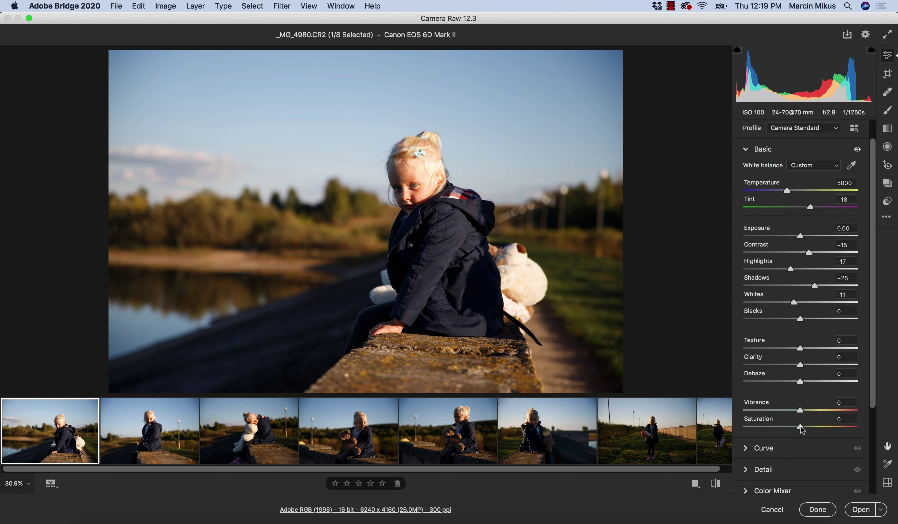
- Drag Saturation to +100, then compare it against 0 using undo and redo
left_click_drag(800, 428, 870, 424)
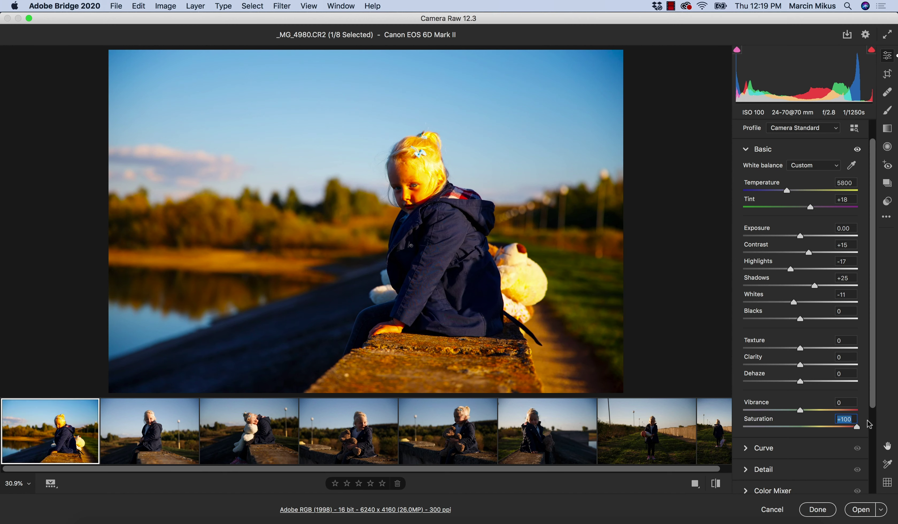
type("0")
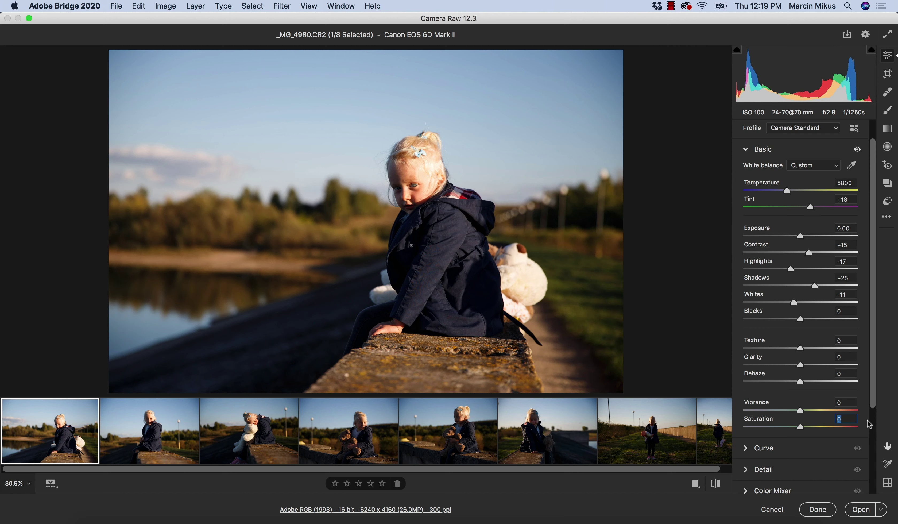
key("super+z")
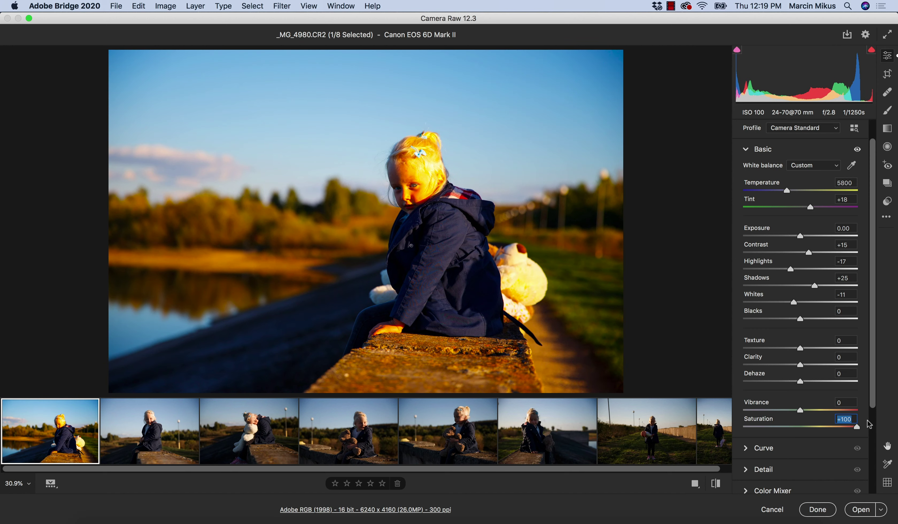
key("super+shift+z")
key("super+z")
type("pp")
type("0")
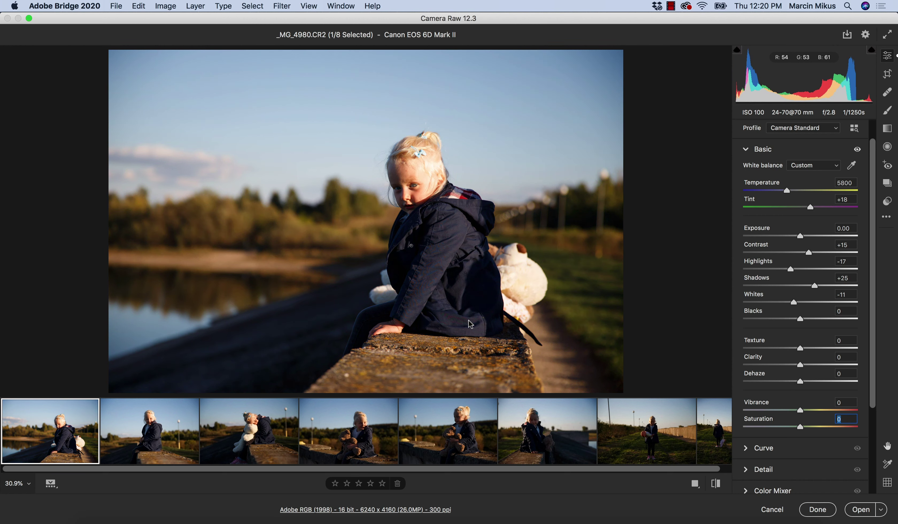
key("super+z")
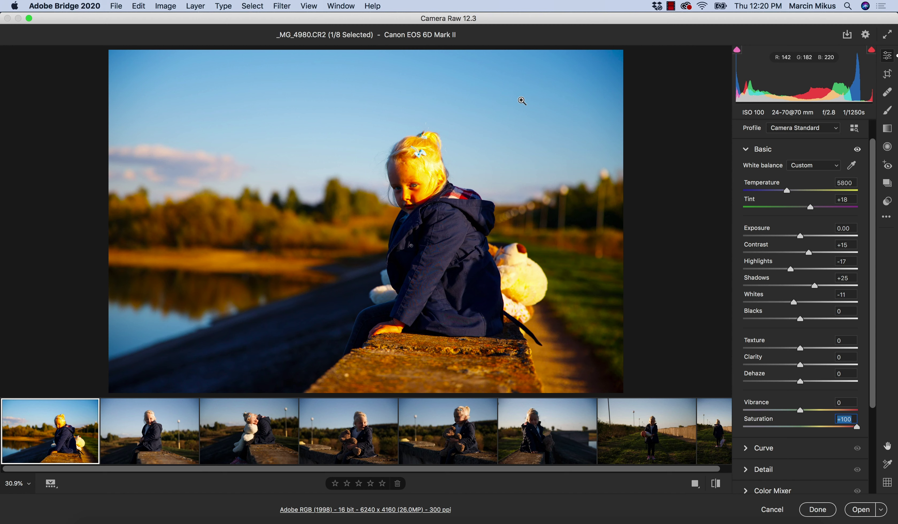
- Toggle Saturation repeatedly between 0 and +100, ending at +100
type("0")
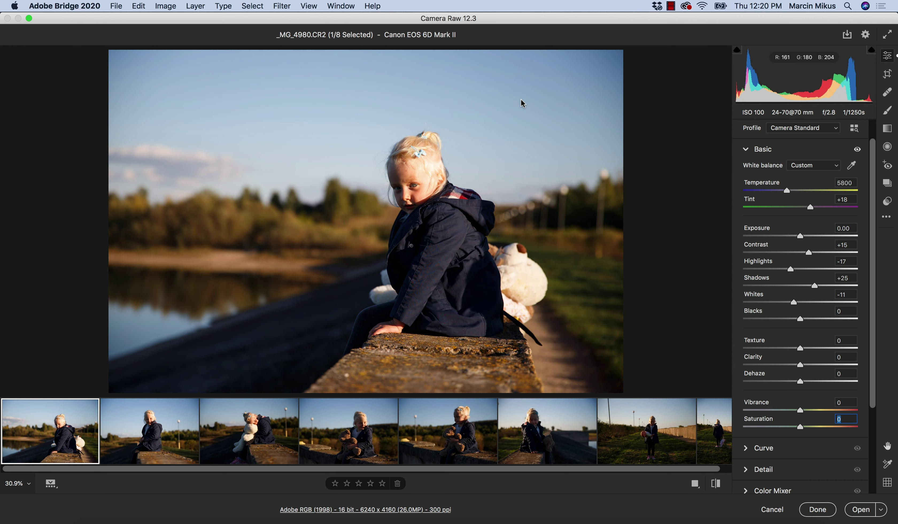
key("super+z")
key("super+shift+z")
key("super+z")
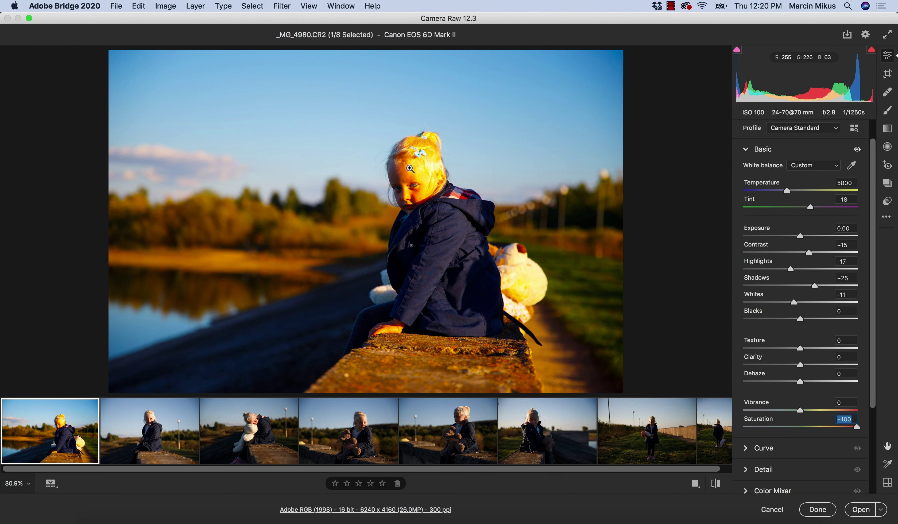
key("super+z")
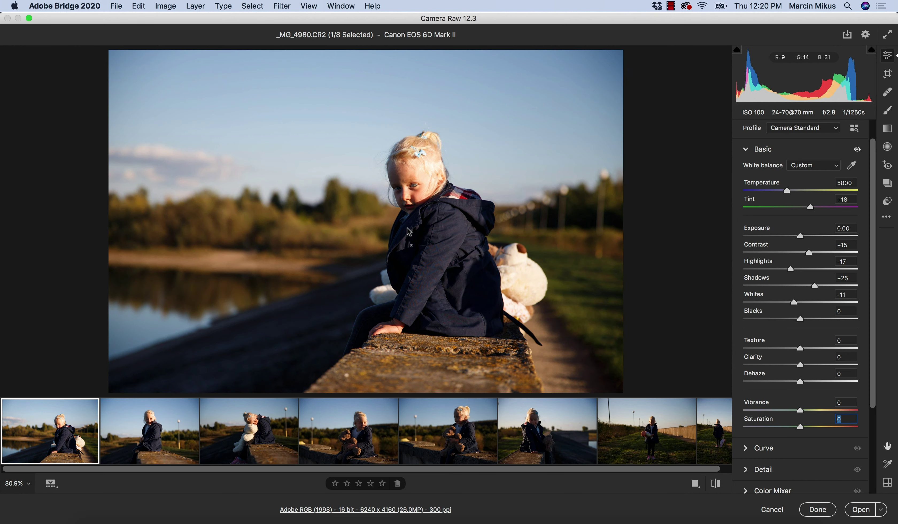
key("super+shift+z")
key("super+z")
key("super+shift+z")
key("super+z")
key("super+shift+z")
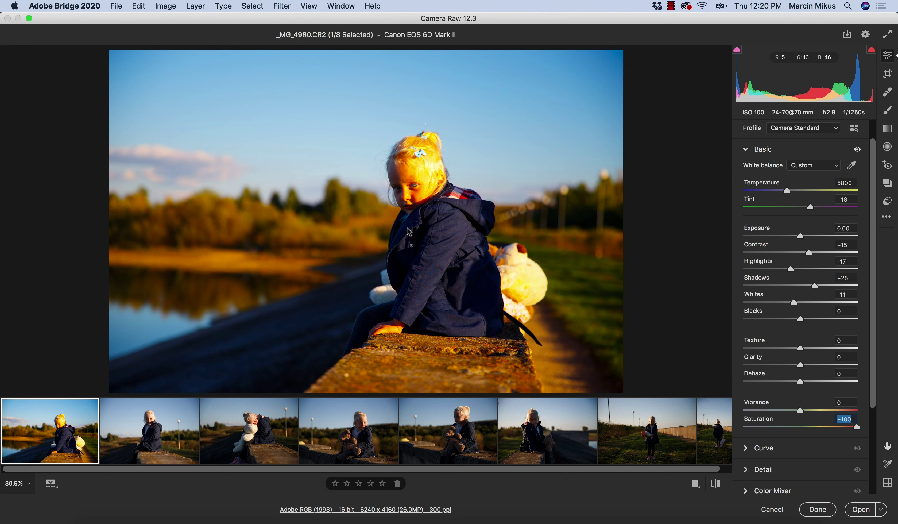
key("super+z")
key("super+shift+z")
key("super+z")
key("super+shift+z")
key("super+z")
key("super+shift+z")
- Drag Saturation to -100, then to +100, and set it back to 0
left_click_drag(803, 428, 742, 428)
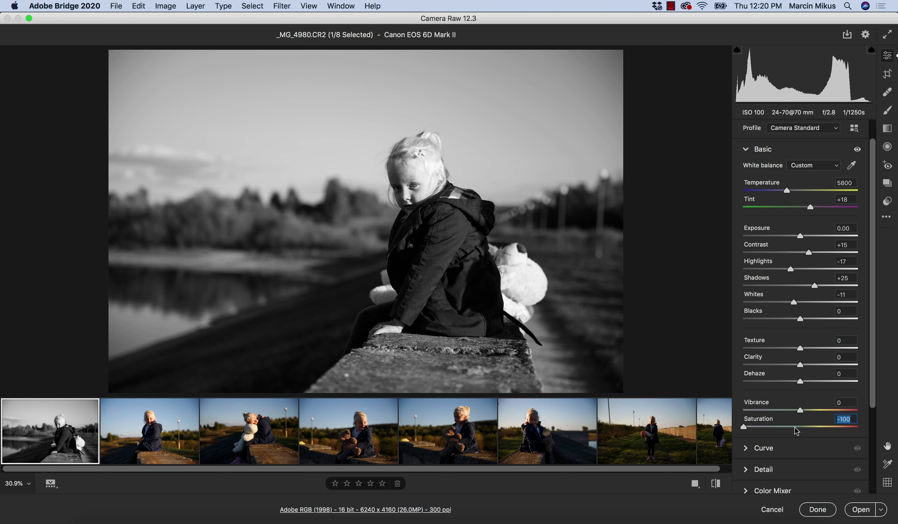
left_click_drag(798, 428, 868, 425)
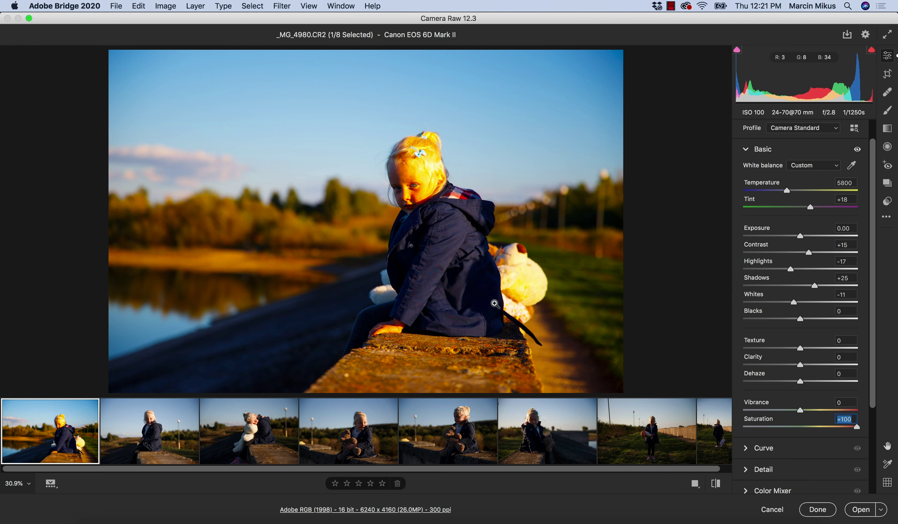
type("0")
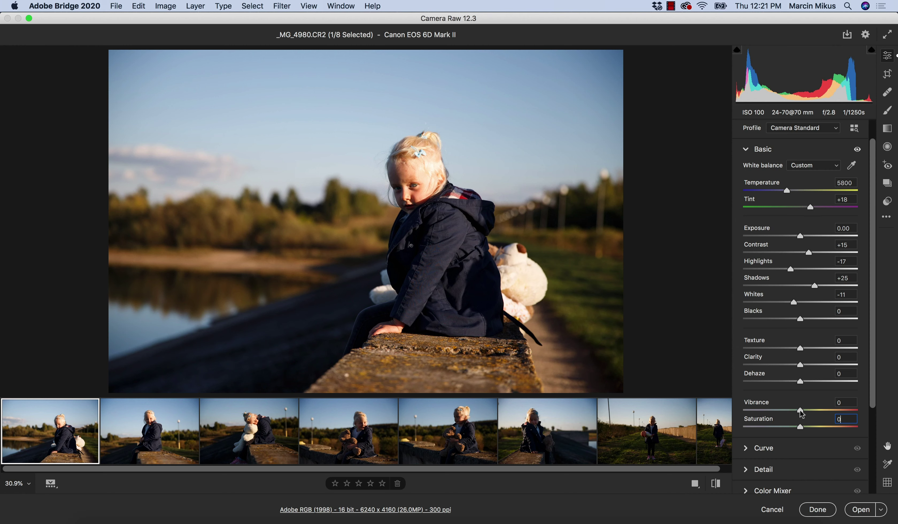
- Drag Vibrance up to +100, then all the way down to -100
left_click_drag(800, 413, 869, 417)
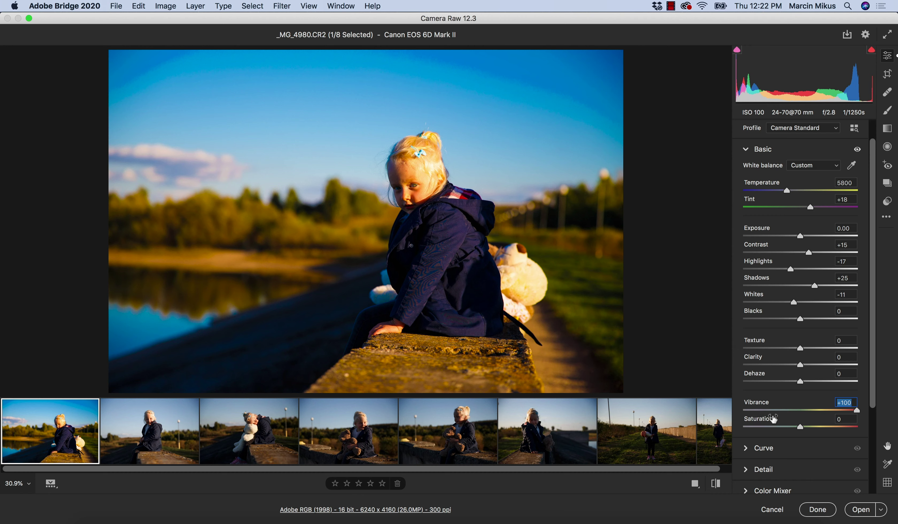
left_click_drag(801, 411, 739, 418)
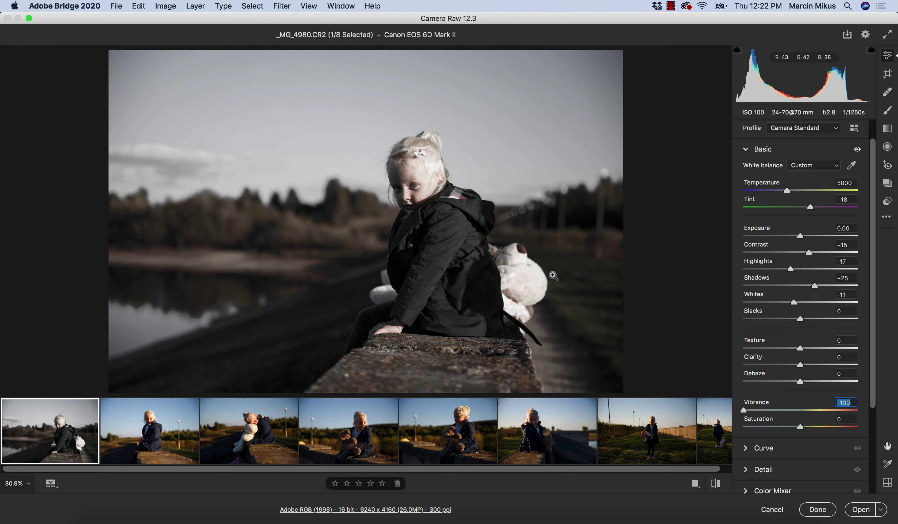
- Reset Vibrance to 0, try a small Saturation boost and undo it, then set Vibrance to +40
type("0")
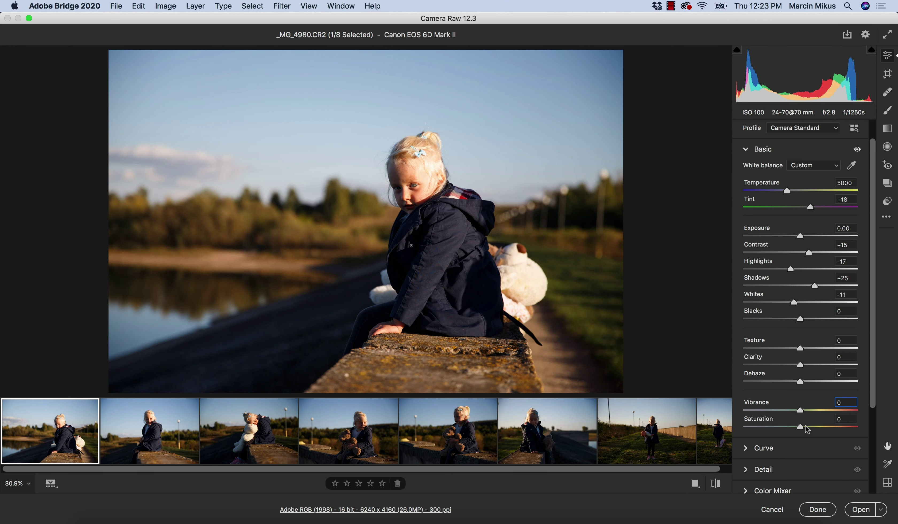
left_click_drag(812, 428, 810, 428)
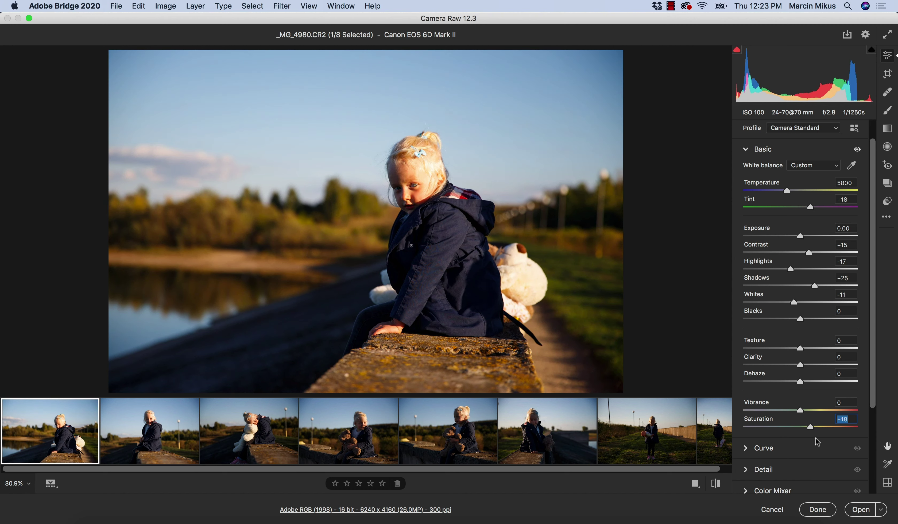
type("0")
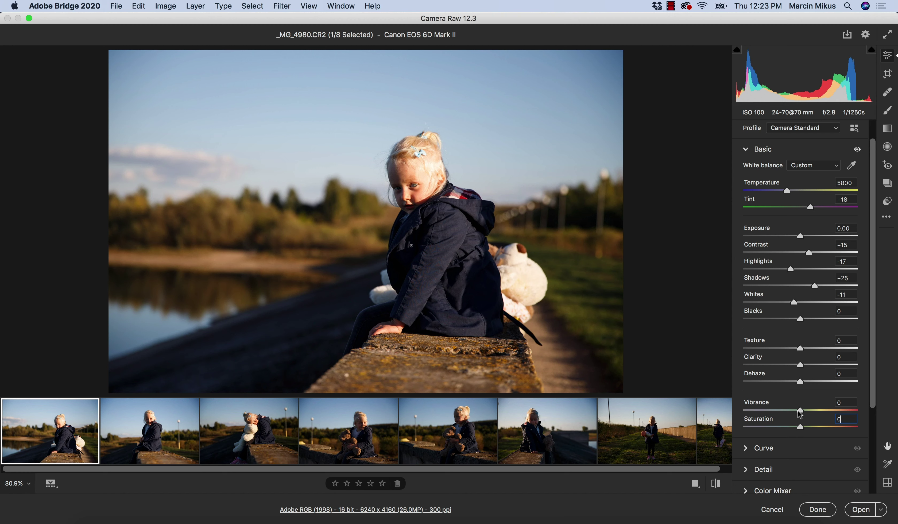
left_click_drag(800, 411, 828, 411)
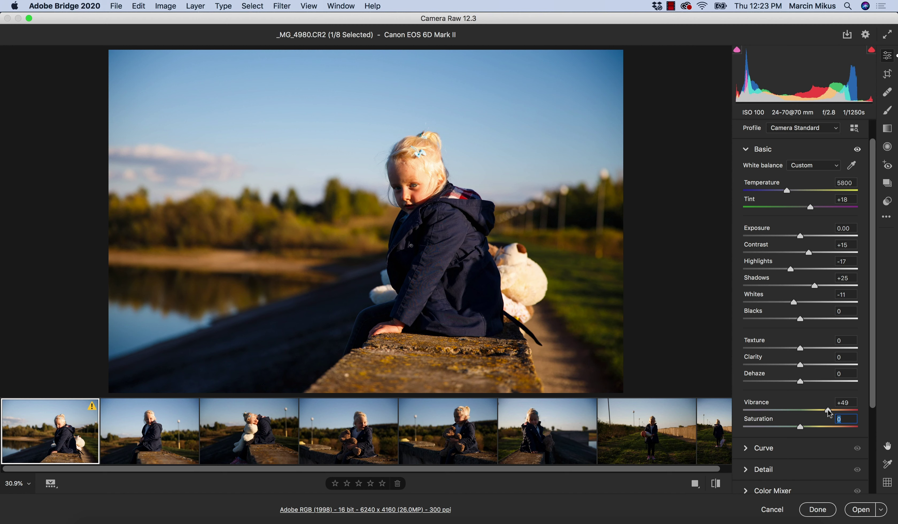
left_click_drag(828, 412, 823, 411)
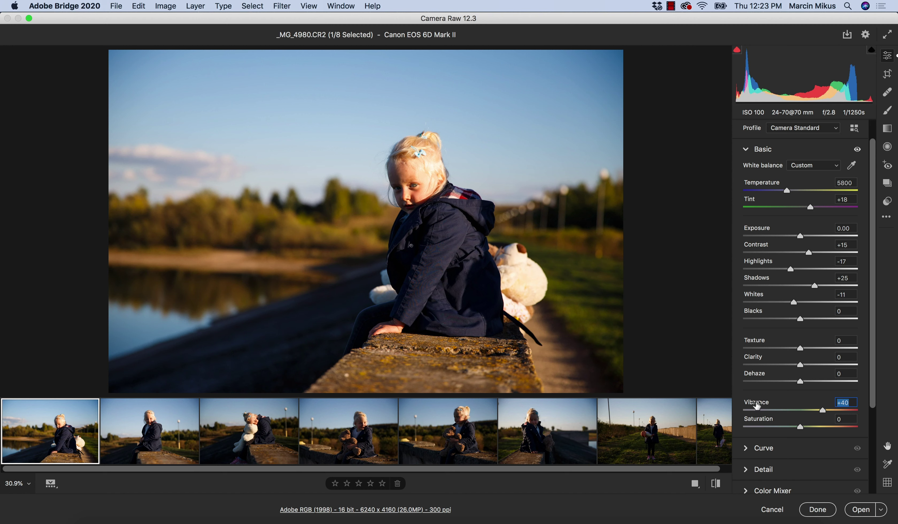
- Zoom in on the girl's face, fit the photo, then zoom to 200% on her face
left_click(414, 182)
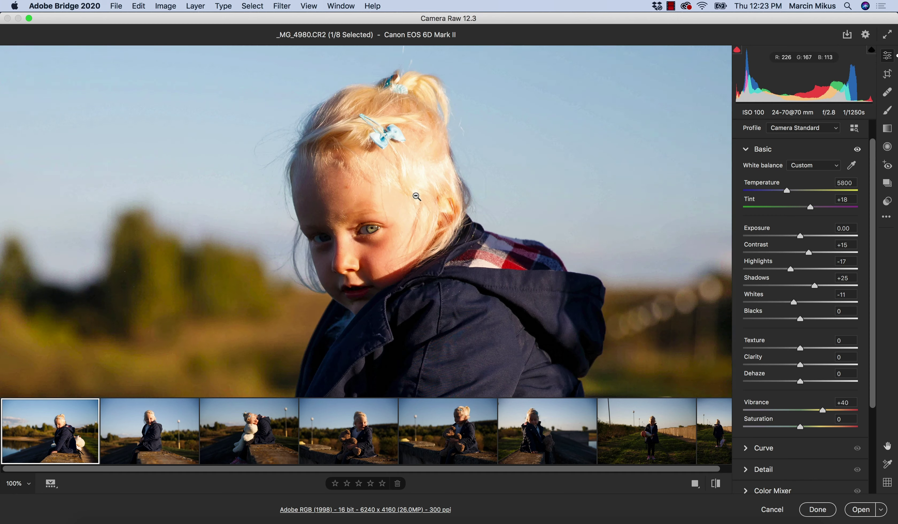
left_click(374, 226)
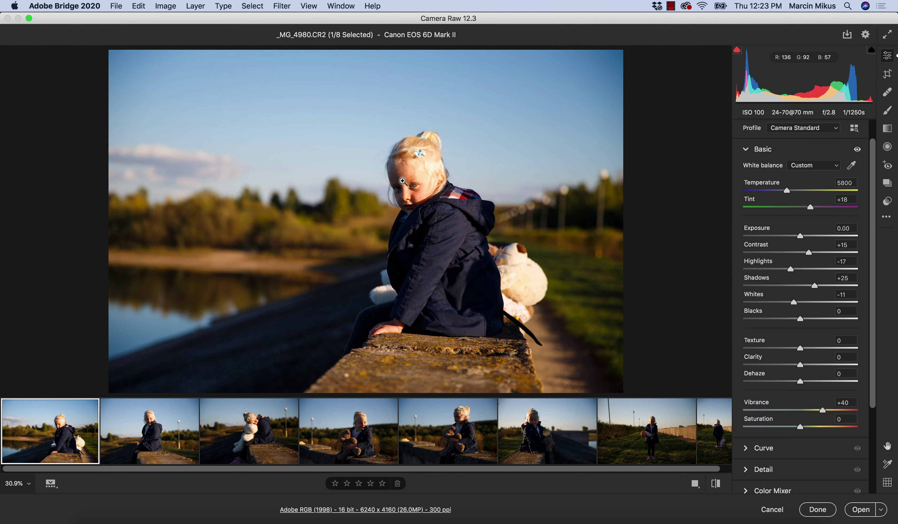
left_click(405, 183)
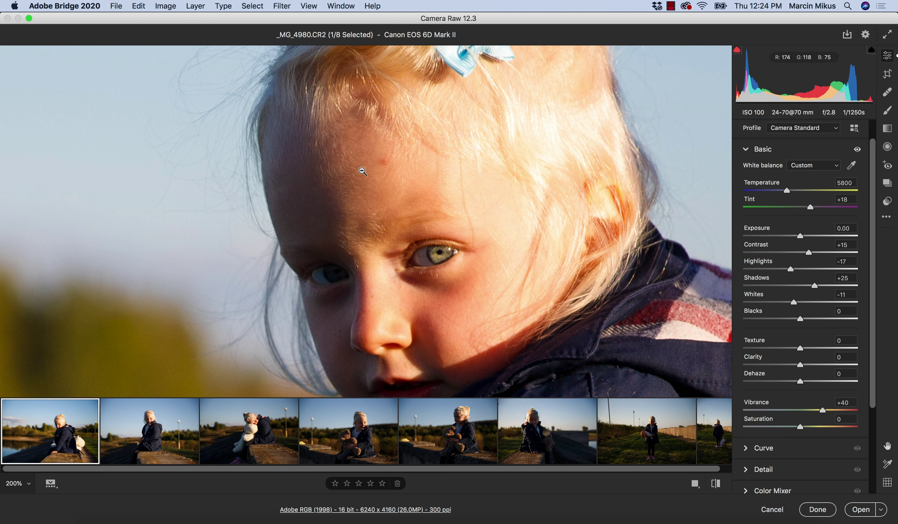
- Increase Texture to bring out fine skin and hair detail
left_click_drag(802, 349, 833, 346)
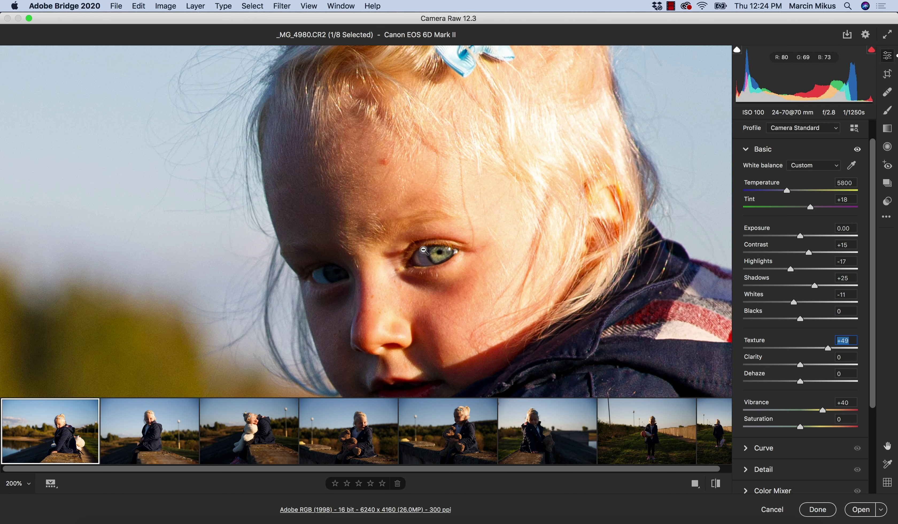
scroll(486, 248, "left", 5)
scroll(487, 248, "up", 1)
scroll(487, 248, "left", 4)
scroll(487, 248, "up", 3)
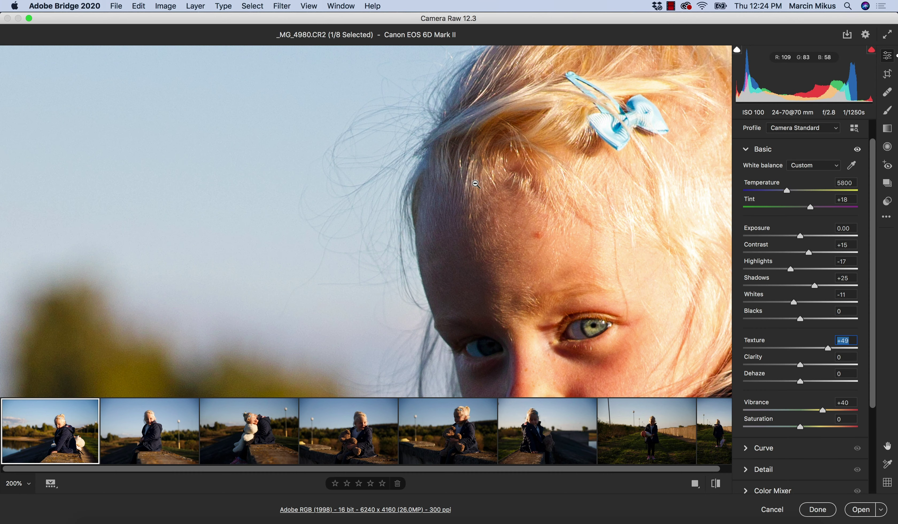
scroll(503, 273, "right", 4)
scroll(503, 273, "down", 1)
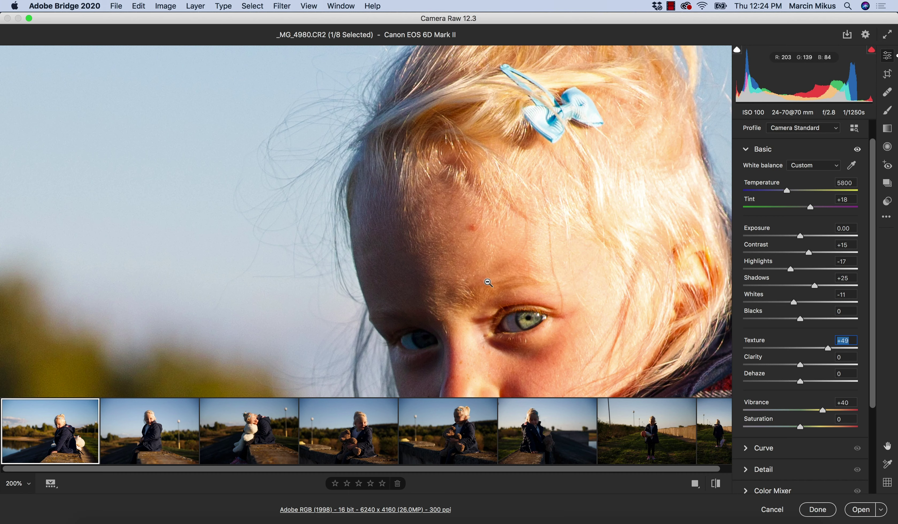
scroll(422, 247, "down", 4)
scroll(422, 247, "right", 2)
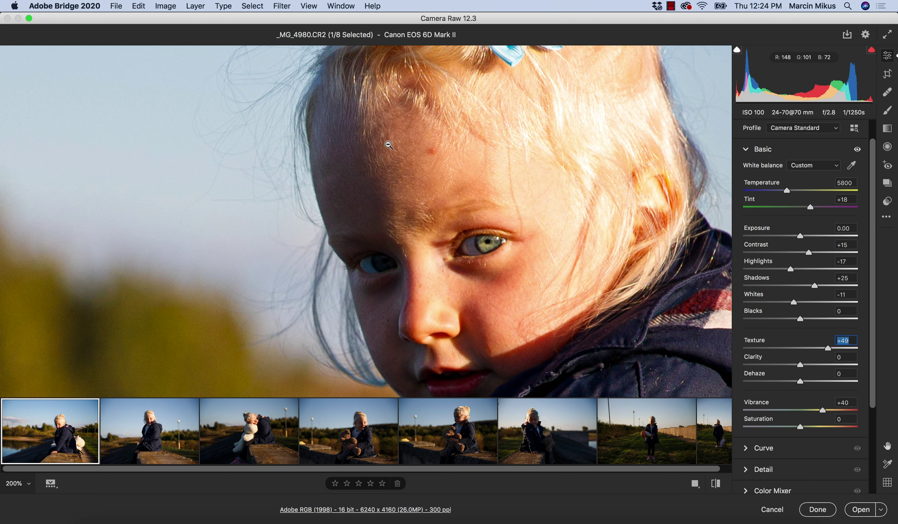
scroll(414, 259, "down", 2)
scroll(413, 259, "right", 4)
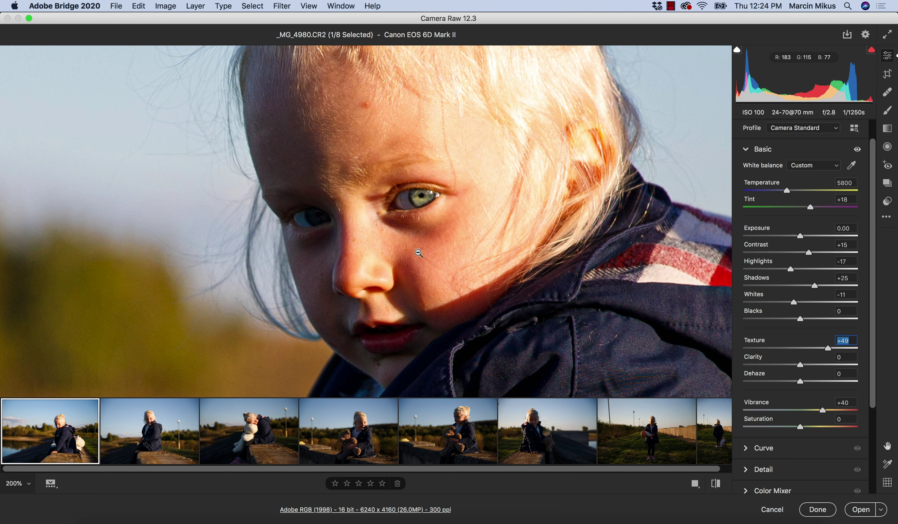
scroll(450, 269, "up", 3)
scroll(450, 268, "right", 1)
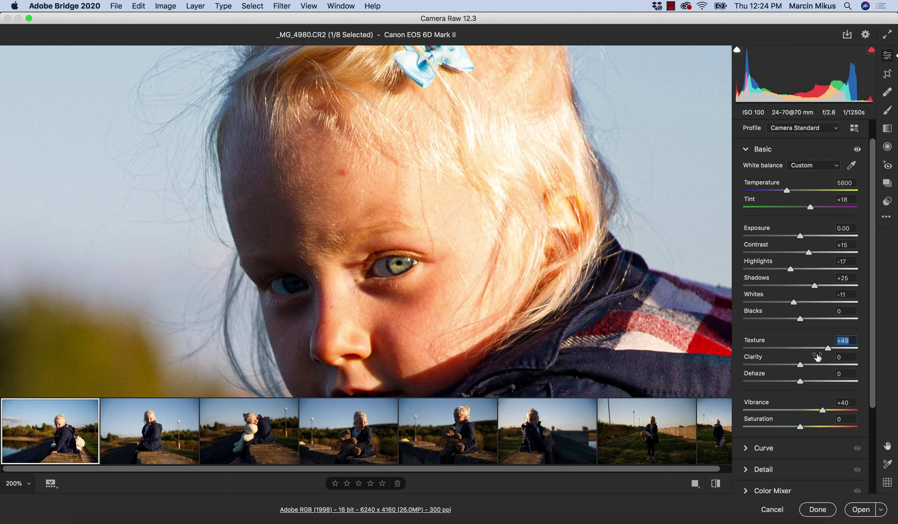
- Push Texture to +100, then try +35 and settle at -42
left_click_drag(829, 347, 876, 352)
scroll(568, 309, "down", 10)
scroll(567, 309, "right", 3)
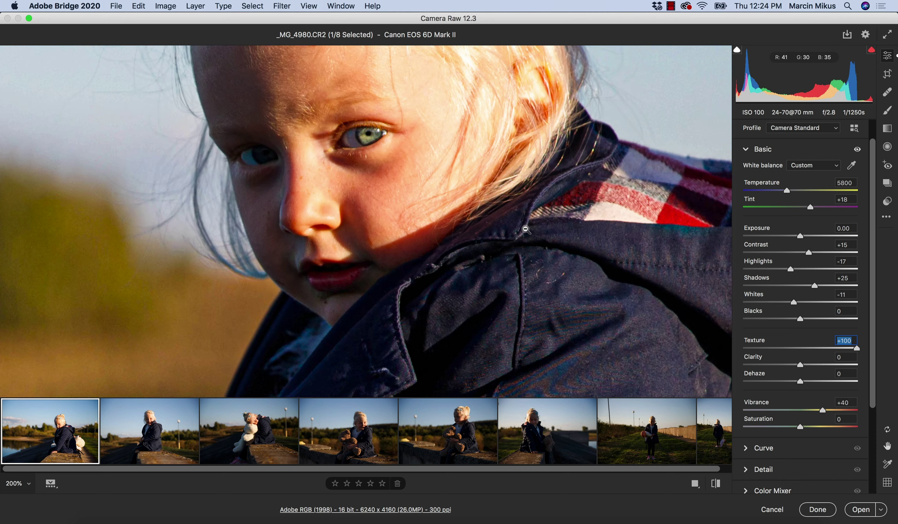
scroll(497, 218, "down", 10)
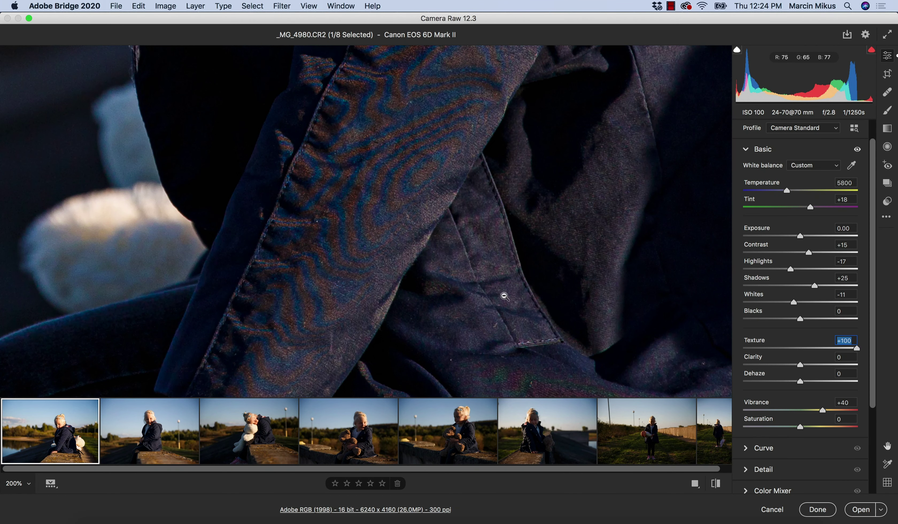
left_click(805, 348)
left_click_drag(804, 348, 820, 349)
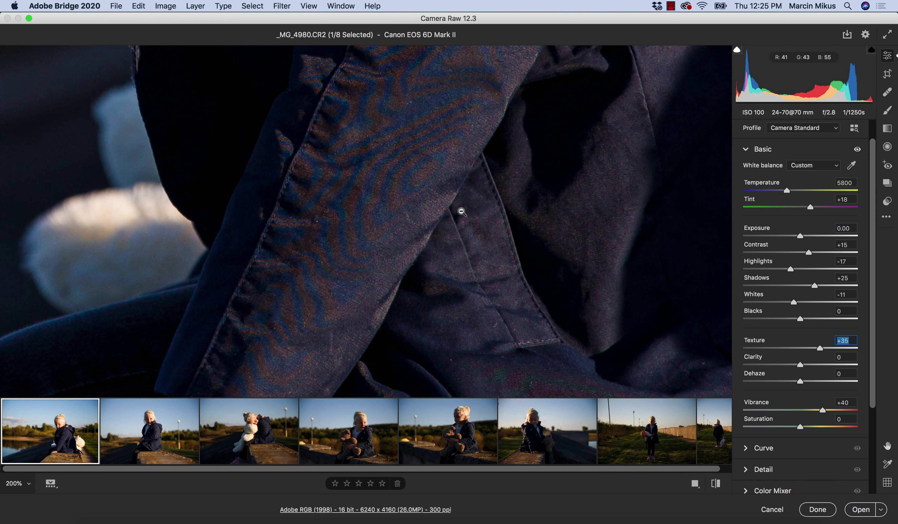
scroll(497, 213, "down", 3)
scroll(497, 212, "right", 5)
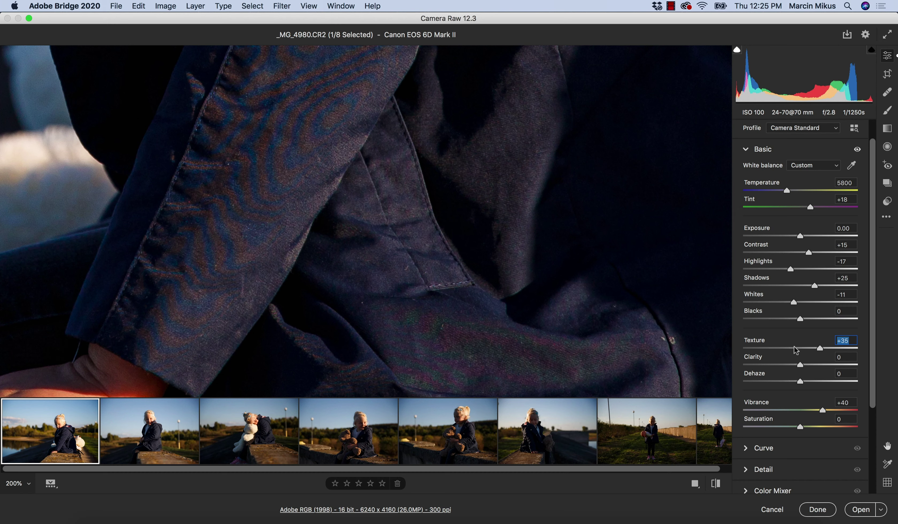
left_click(777, 348)
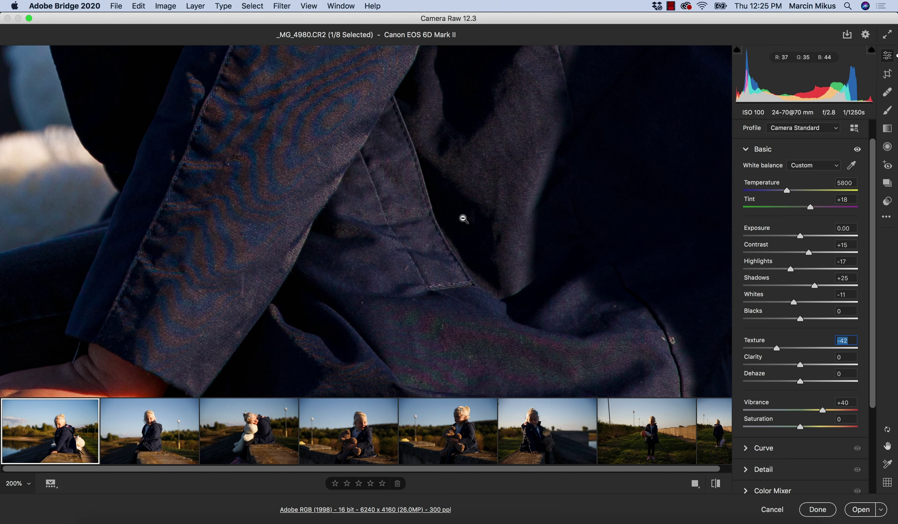
scroll(431, 301, "up", 10)
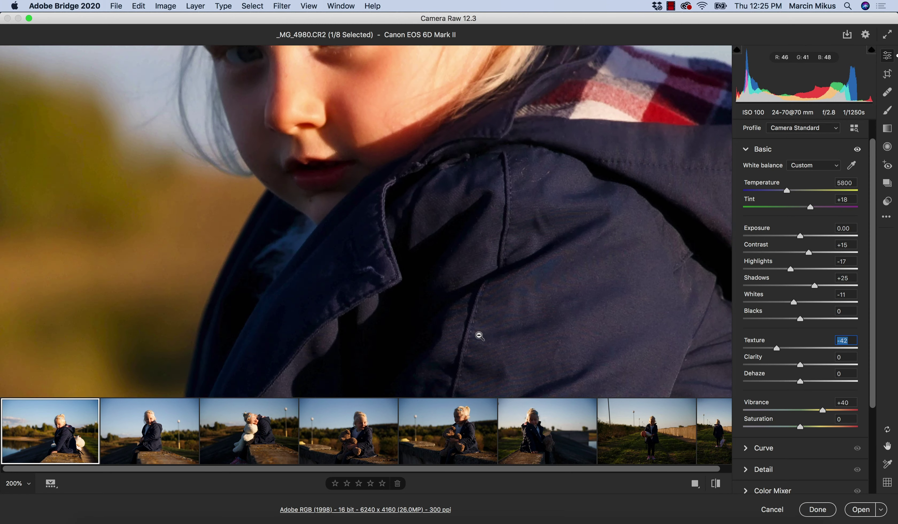
scroll(458, 235, "up", 5)
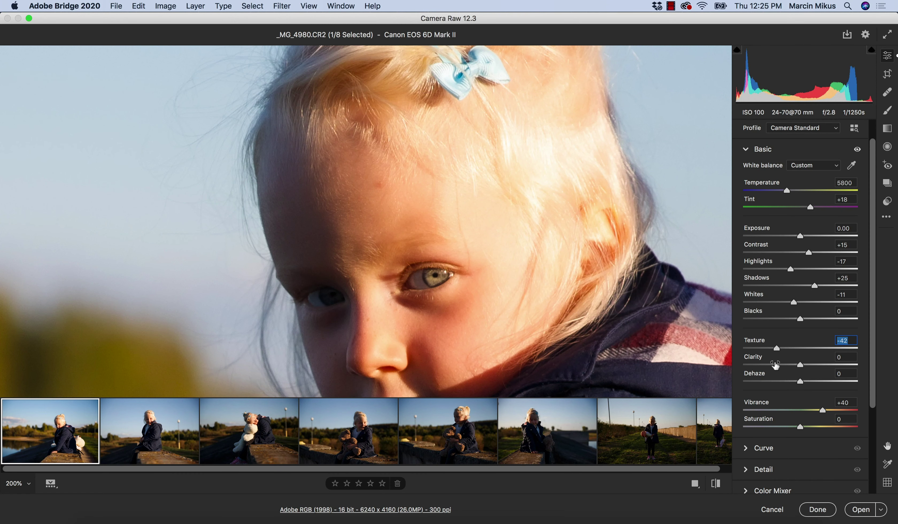
- Try Texture at -63, -45 and -23, then reset it to 0 and view at 100%
left_click_drag(778, 348, 761, 349)
left_click_drag(787, 348, 774, 348)
left_click(788, 348)
type("0")
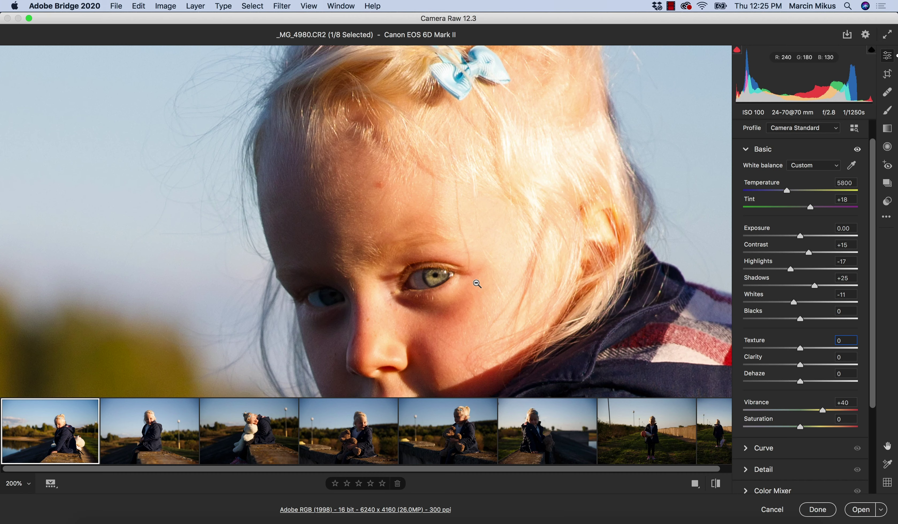
left_click(465, 286, "alt")
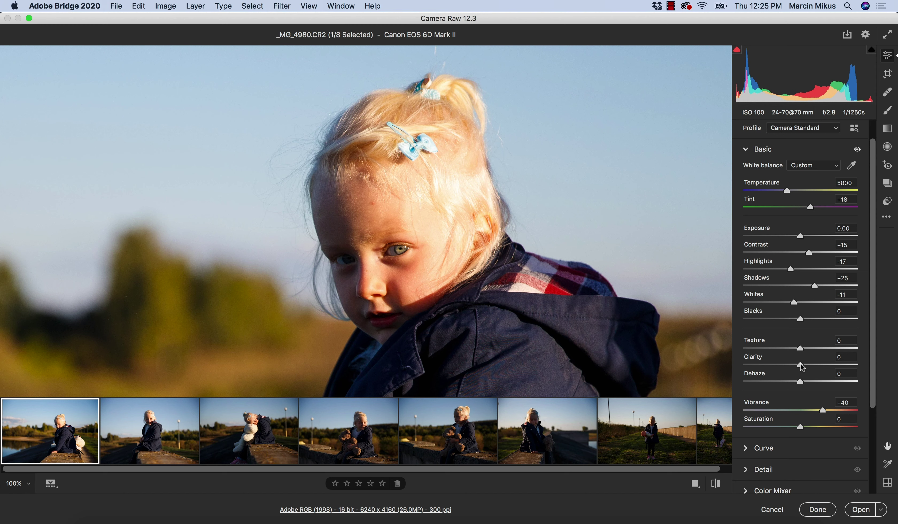
- Boost Clarity to +81, zoom to 200% on the girl's eye, then set Clarity to +34
left_click_drag(802, 365, 846, 365)
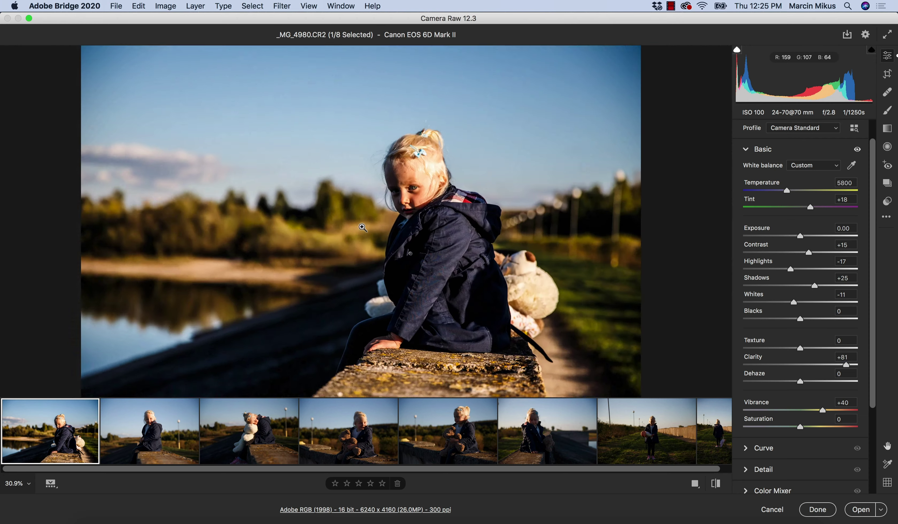
key("super+0")
left_click(406, 182)
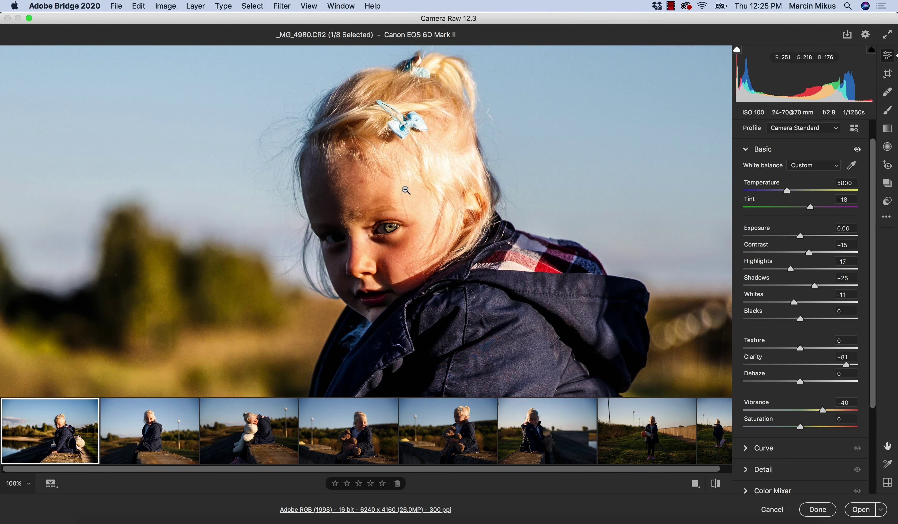
left_click(366, 207)
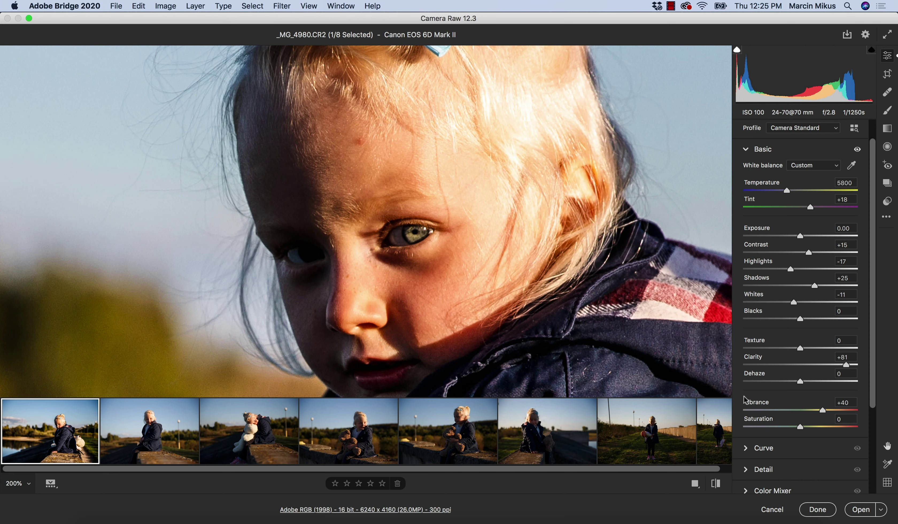
left_click(814, 365)
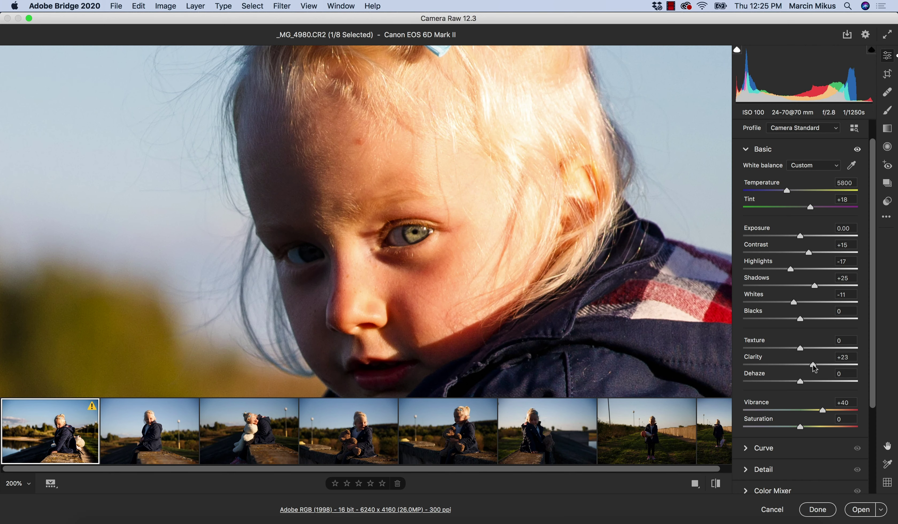
left_click_drag(814, 365, 820, 365)
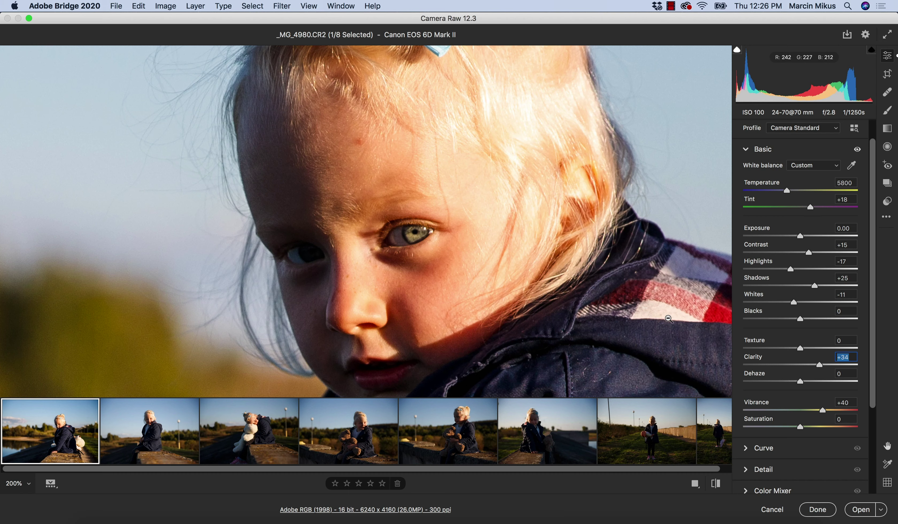
- Swing Clarity through -86, -22 and +2, then reset it to 0
left_click_drag(821, 366, 752, 365)
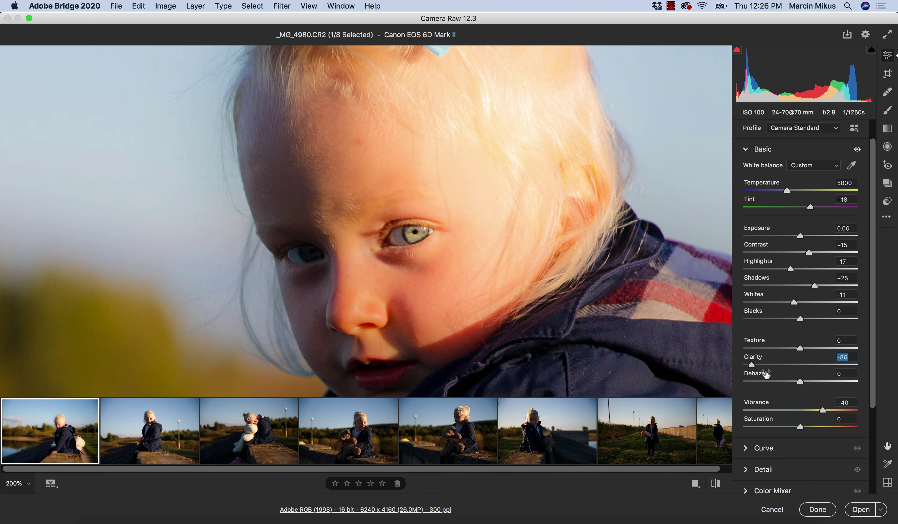
left_click(792, 366)
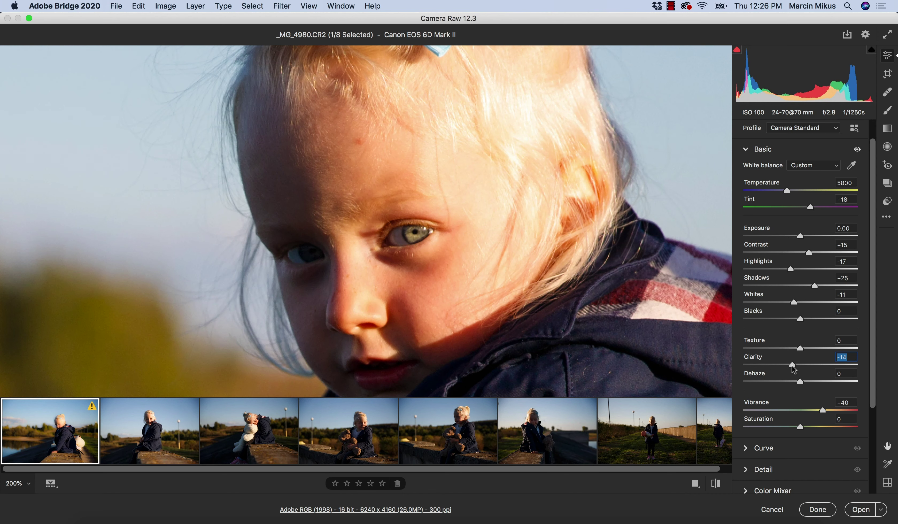
left_click_drag(794, 368, 779, 366)
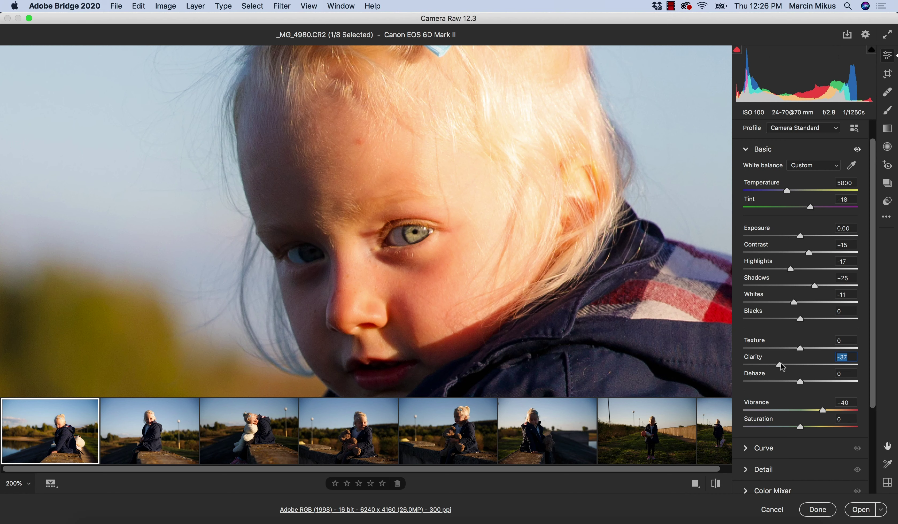
left_click_drag(781, 367, 803, 367)
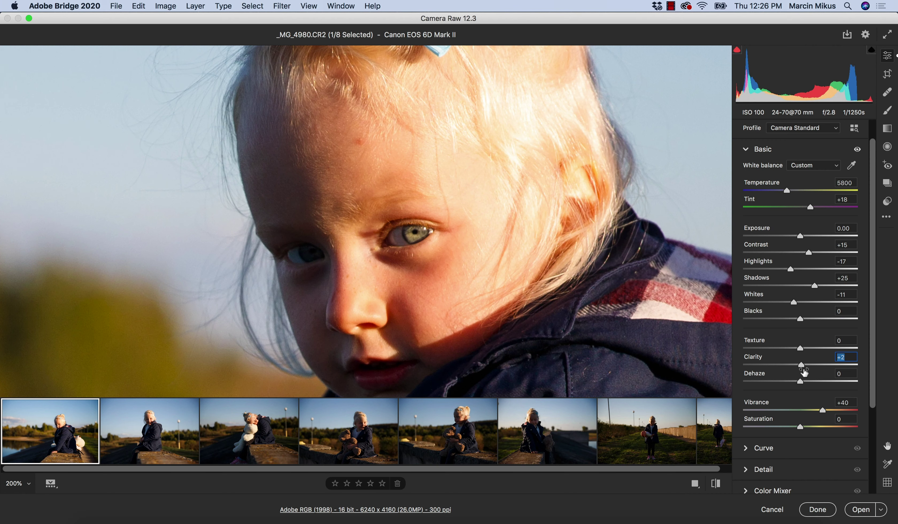
double_click(804, 371)
scroll(418, 250, "down", 5)
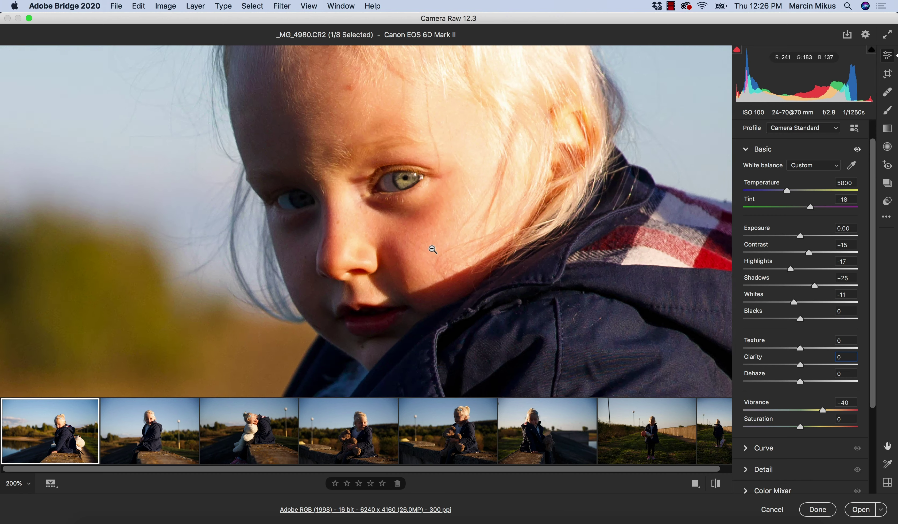
- Zoom the preview out from 200% to 100% on the girl's head and shoulders
left_click(417, 252, "alt")
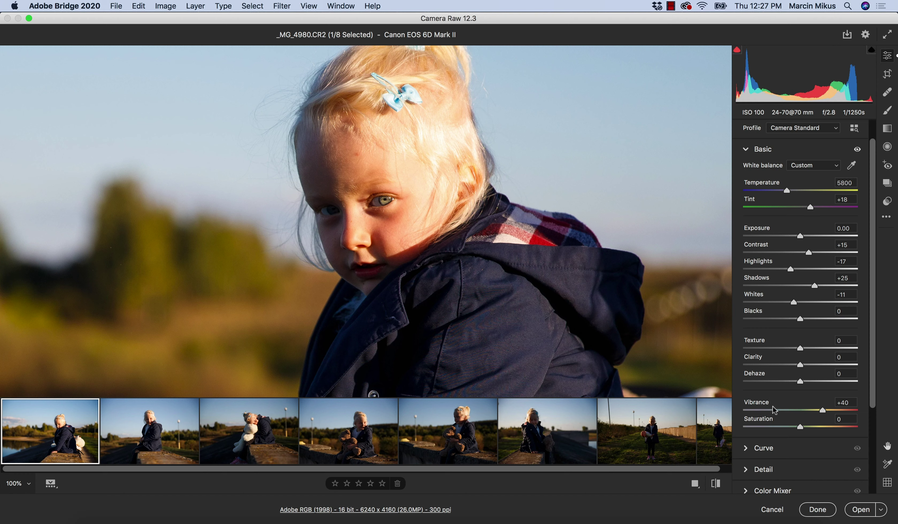
- Try Dehaze at +32, -100, +100 and about +82, then reset it to 0
left_click_drag(801, 381, 816, 384)
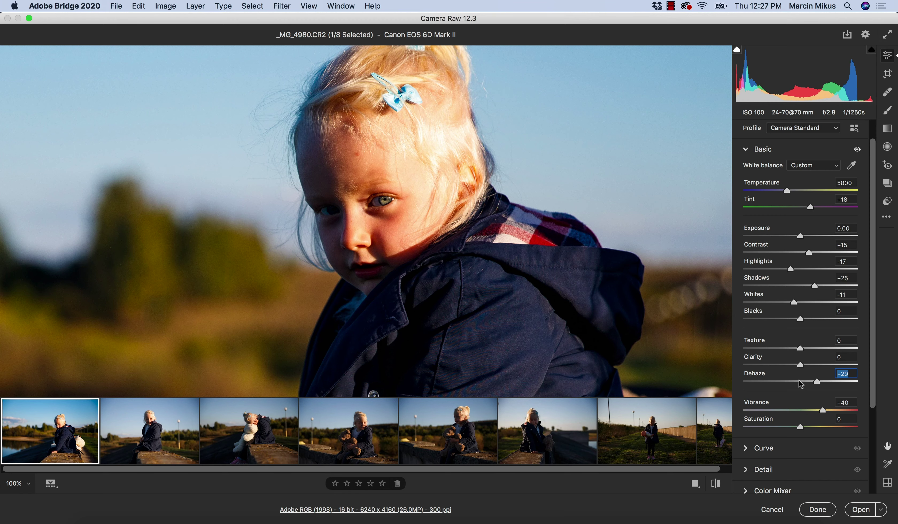
left_click(817, 382)
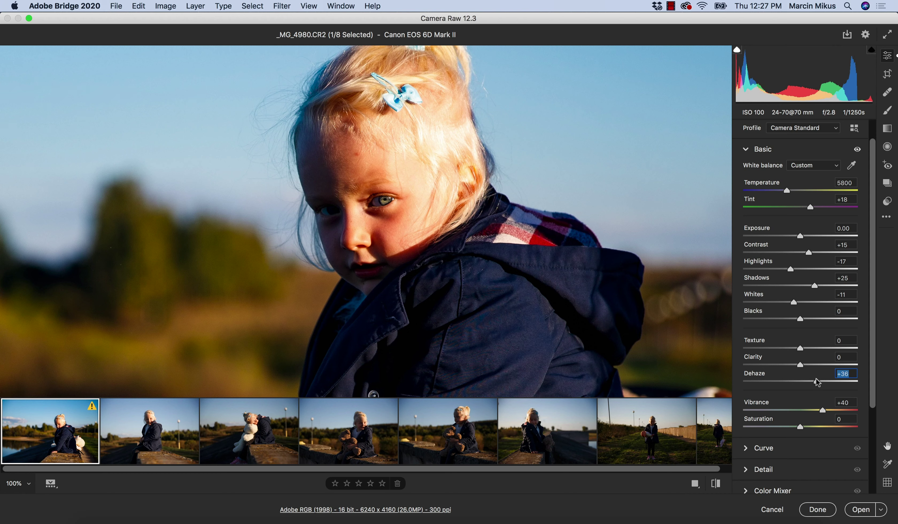
key("Up")
key("Up")
key("Up")
key("Up")
key("Up")
key("Up")
key("Up")
key("Up")
left_click_drag(811, 384, 742, 383)
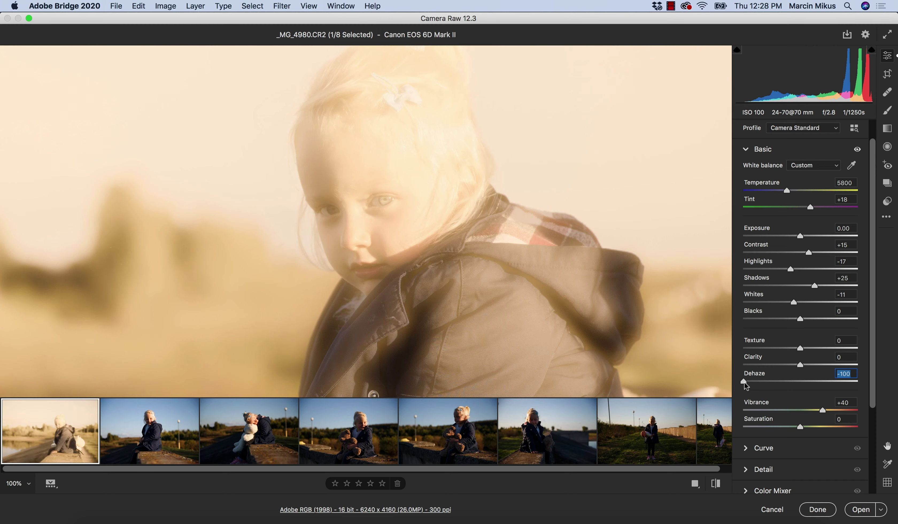
left_click_drag(744, 382, 868, 384)
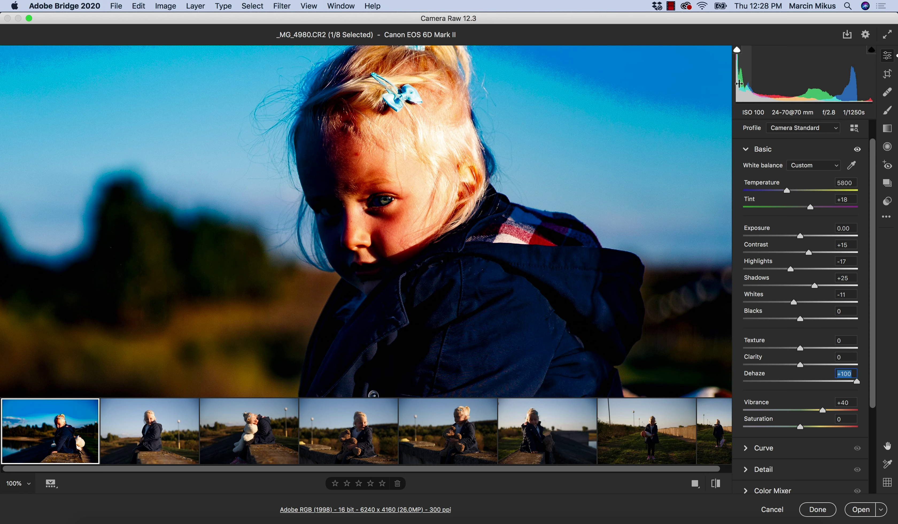
left_click(797, 381)
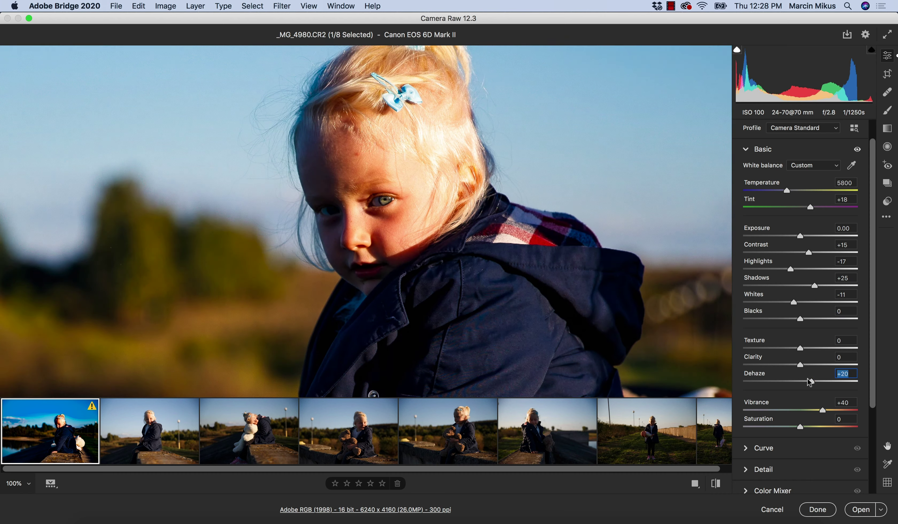
left_click_drag(797, 382, 847, 382)
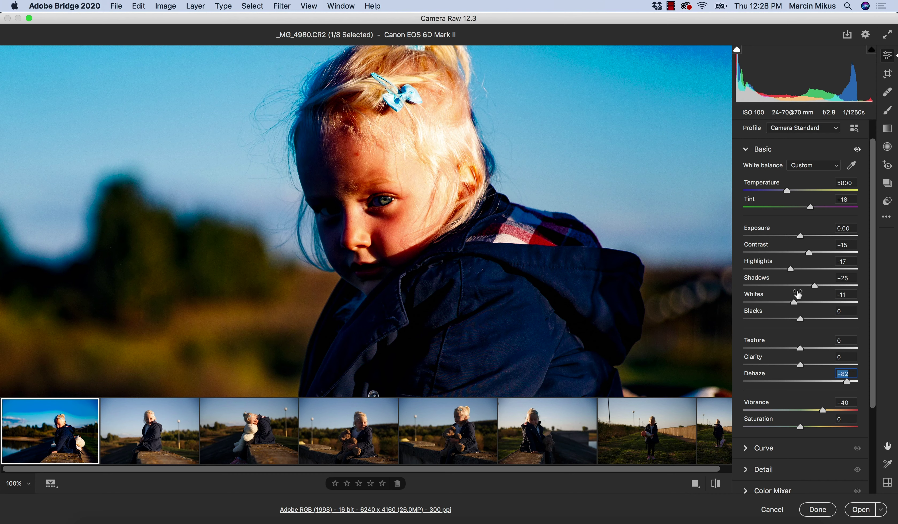
type("0")
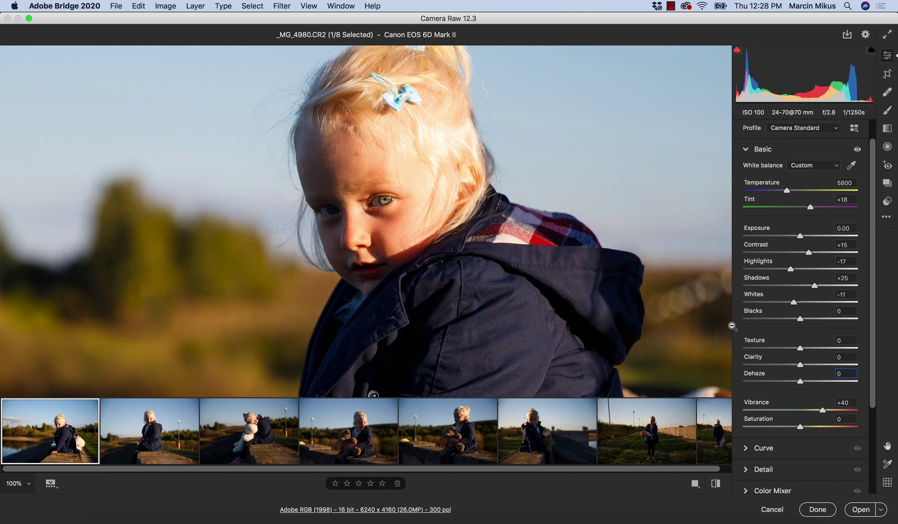